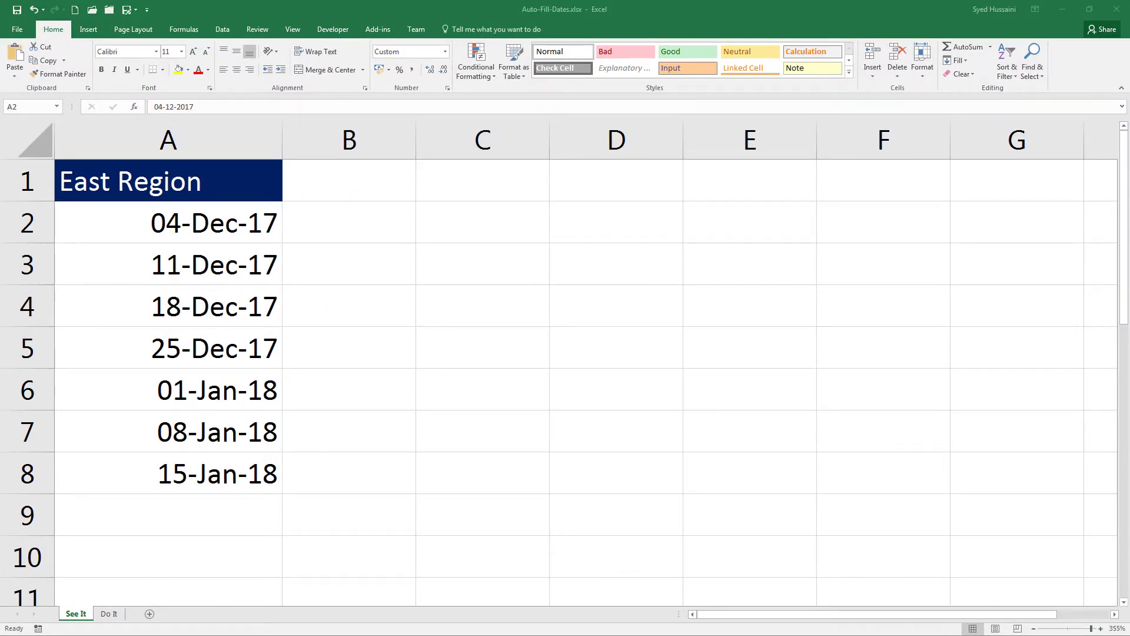
# - Select the East Region dates A2:A8 and bring up Format Cells on the Date category
pyautogui.hotkey('ctrl', 'shift', 'Down')
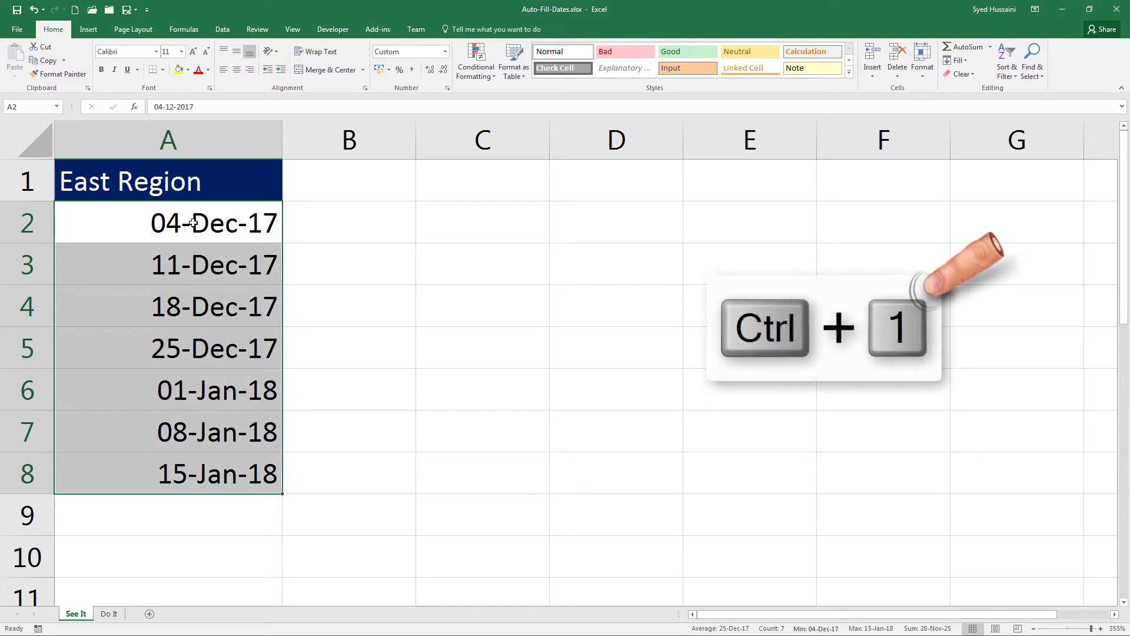
pyautogui.hotkey('ctrl', '1')
pyautogui.click(372, 281)
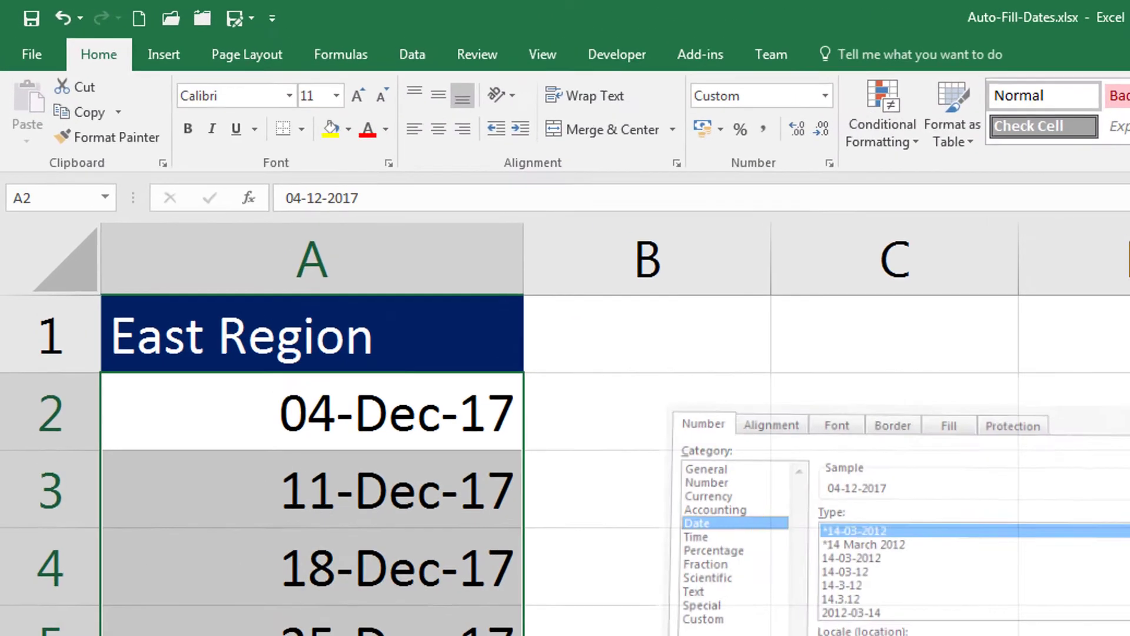
pyautogui.click(649, 201)
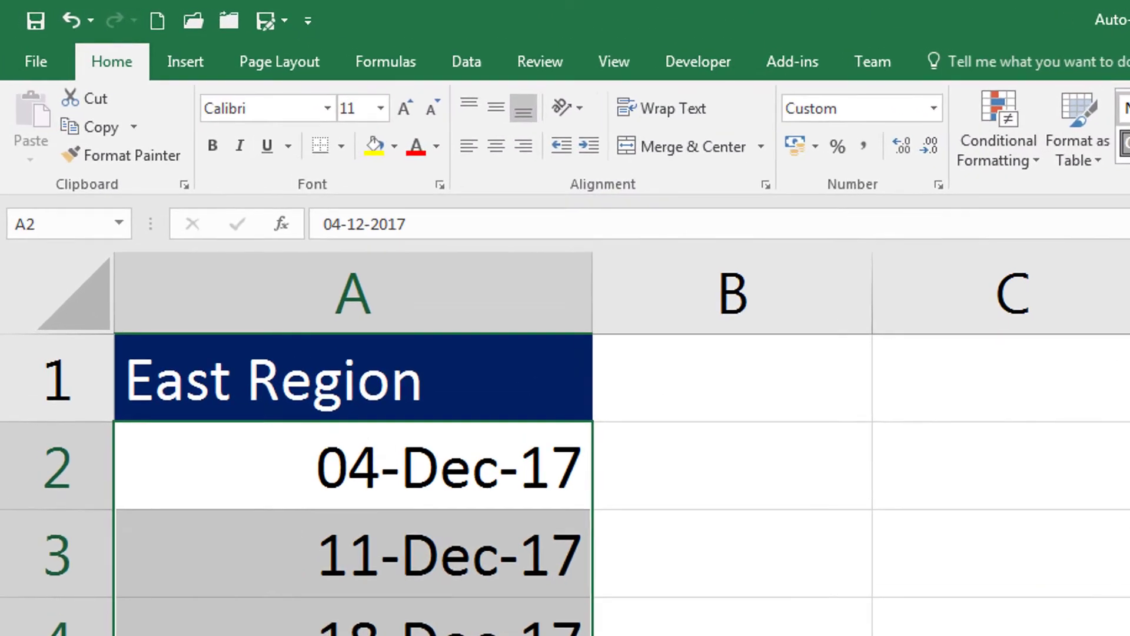
pyautogui.click(934, 112)
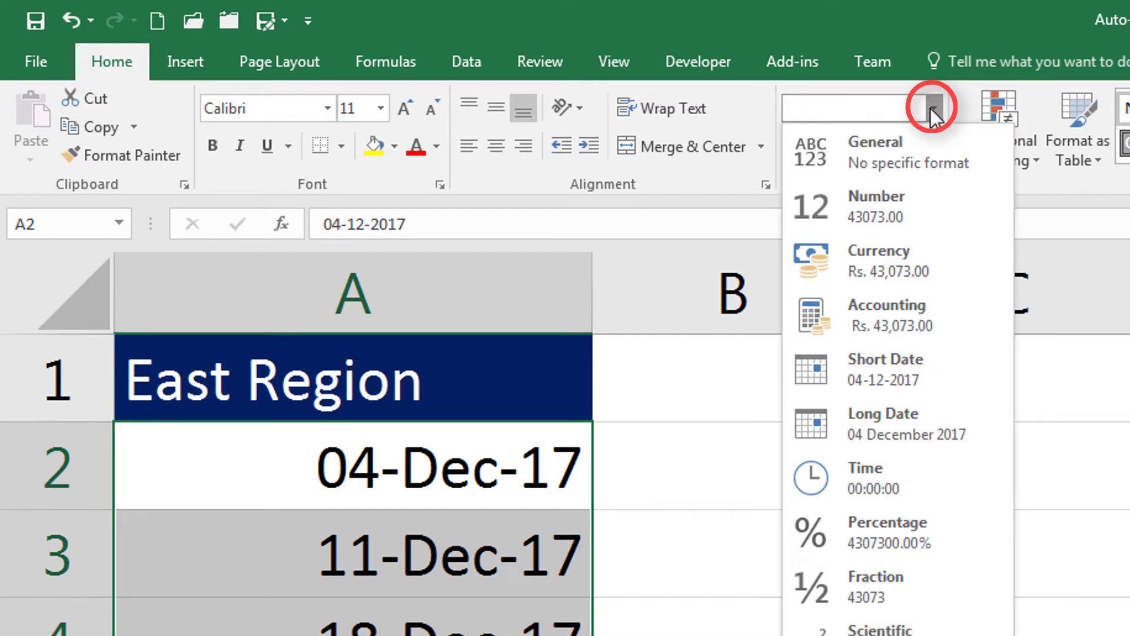
pyautogui.click(935, 113)
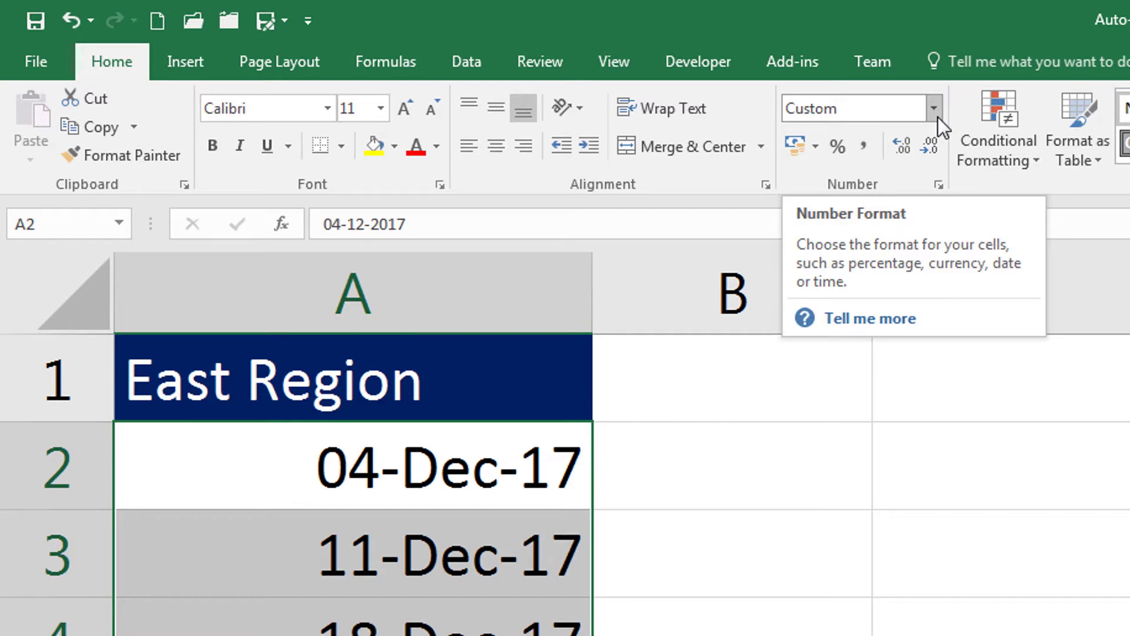
pyautogui.click(937, 117)
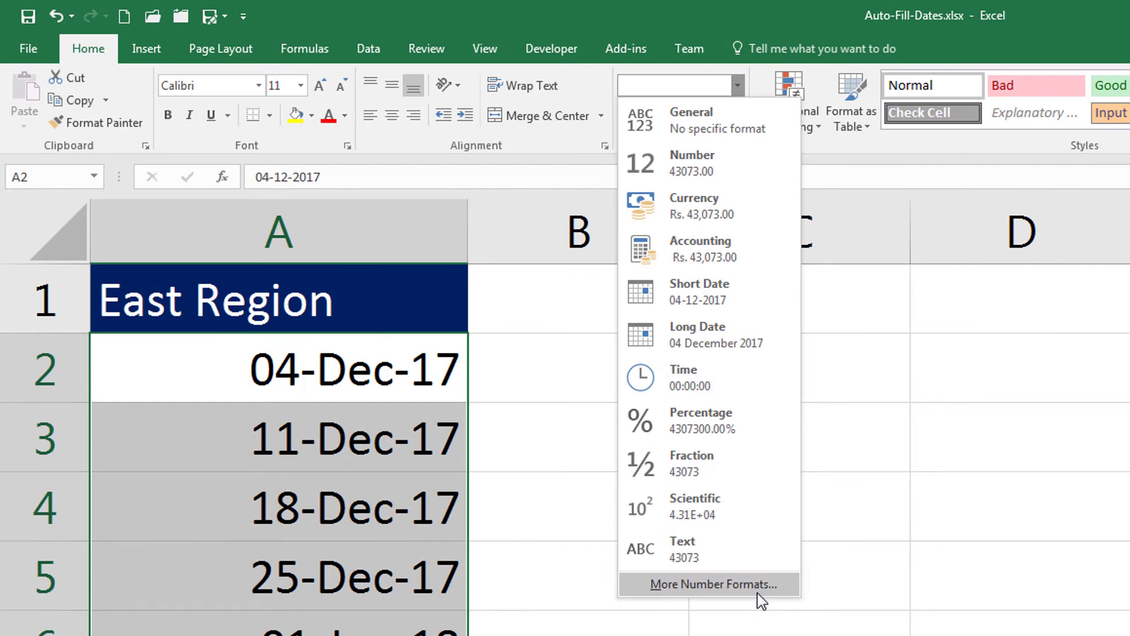
pyautogui.click(761, 585)
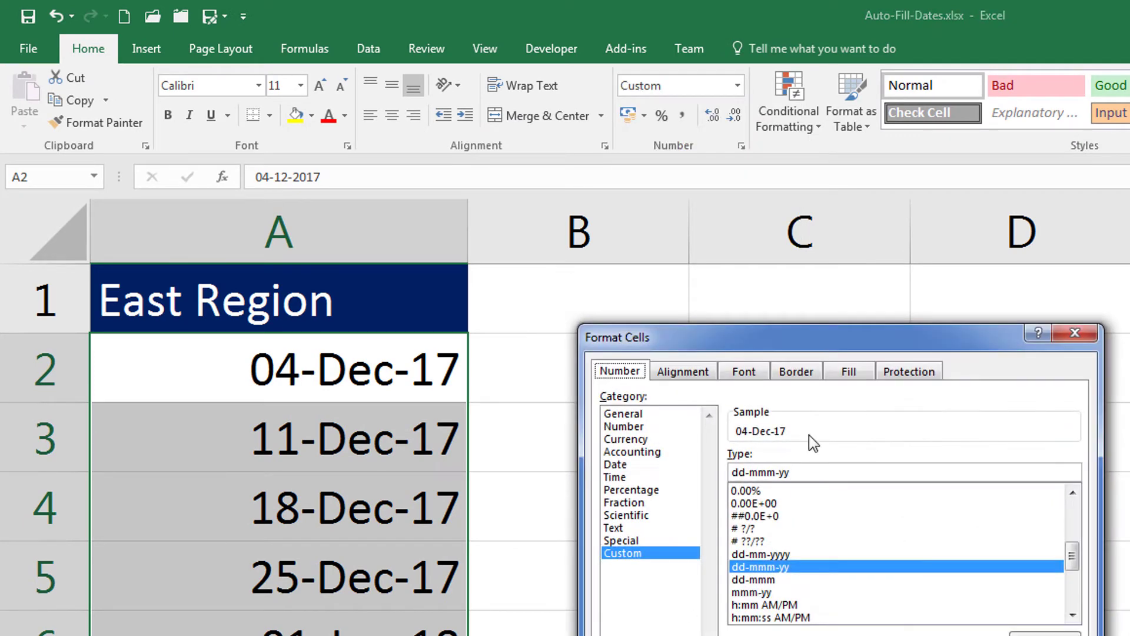
pyautogui.click(1071, 334)
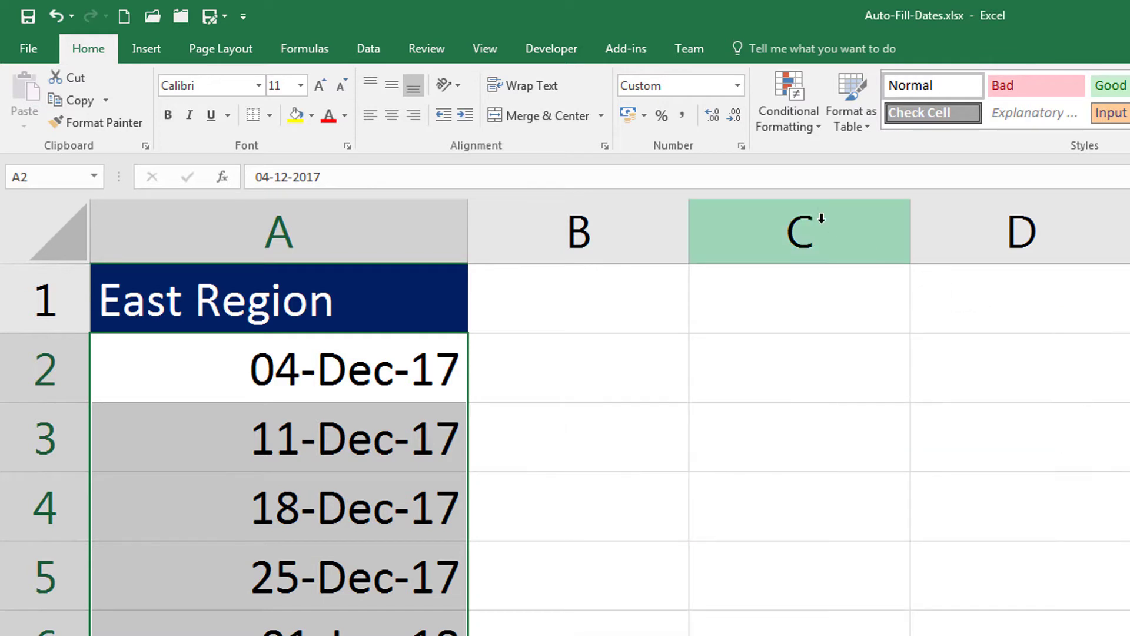
pyautogui.click(740, 147)
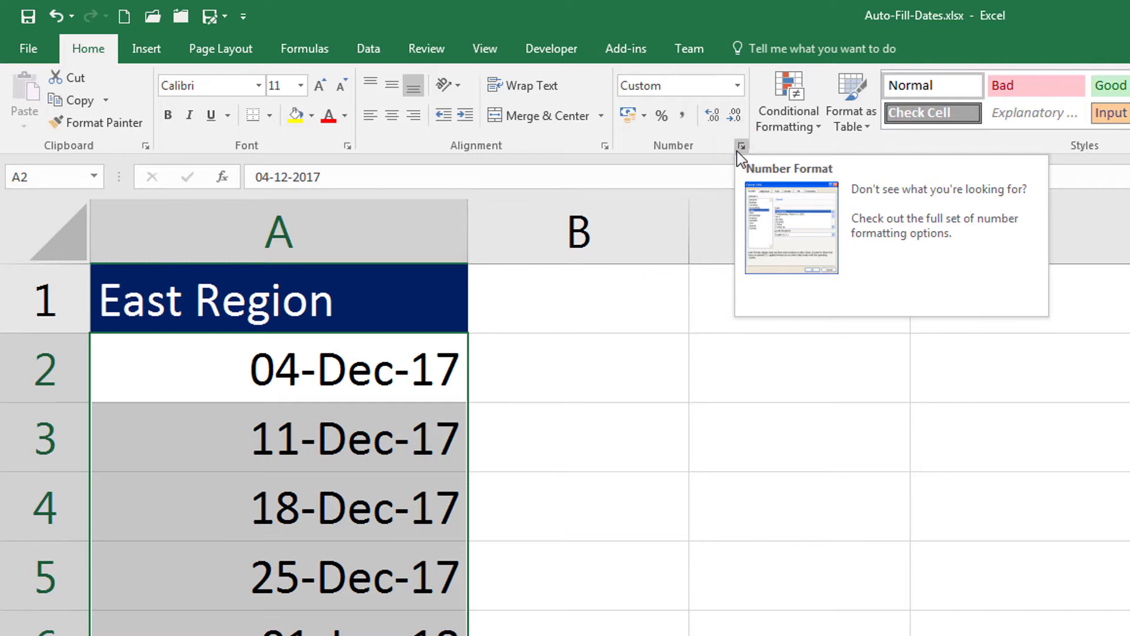
pyautogui.click(739, 146)
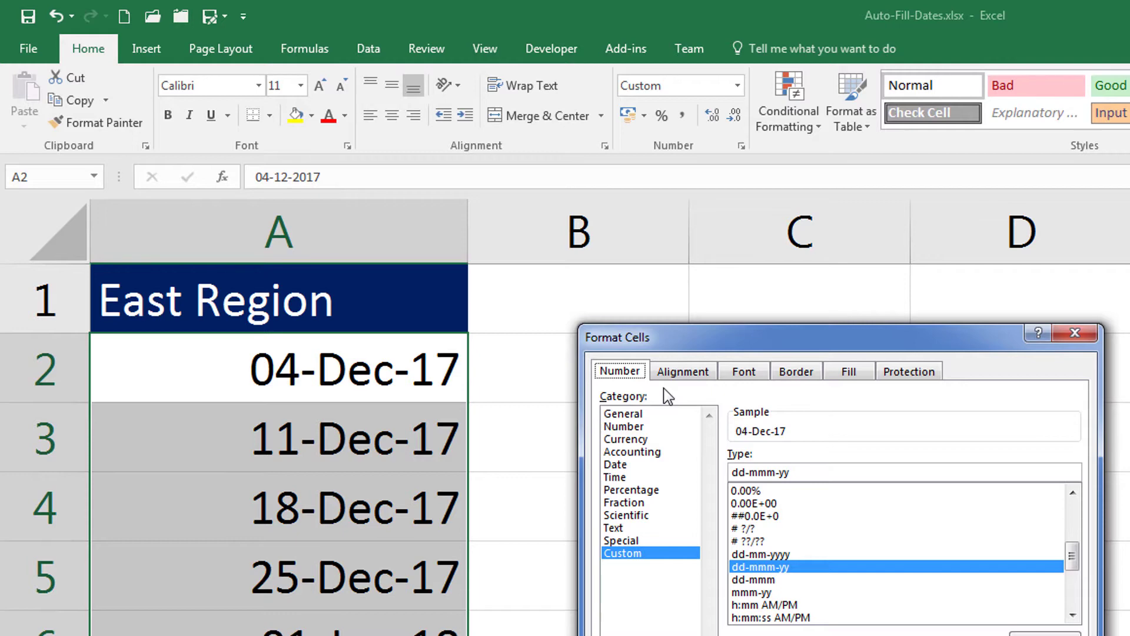
pyautogui.click(642, 476)
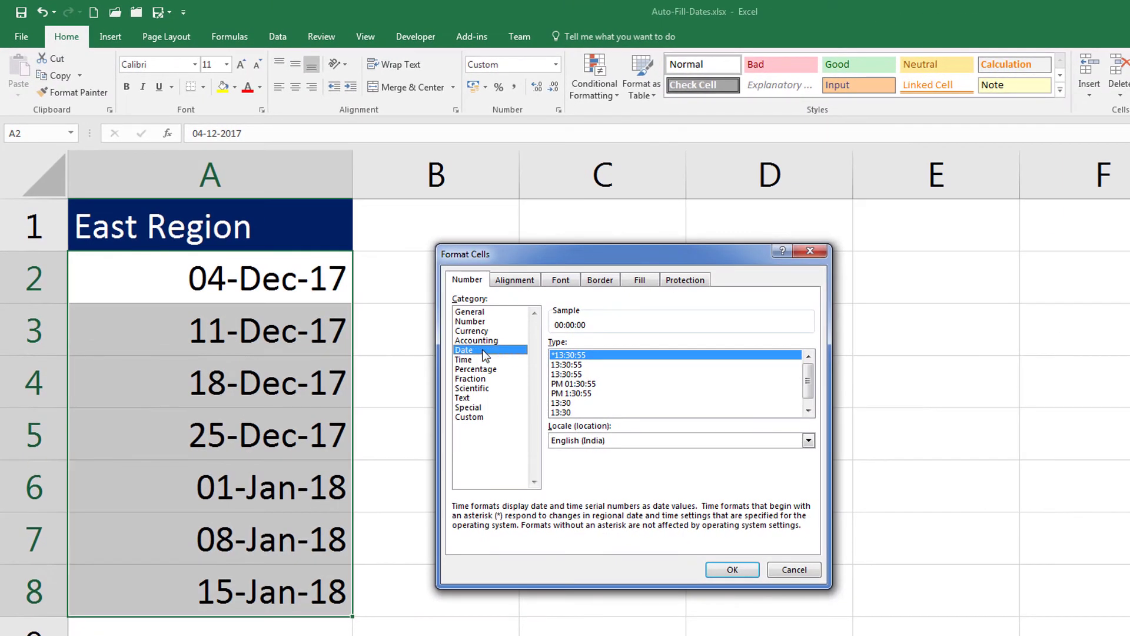
pyautogui.click(525, 381)
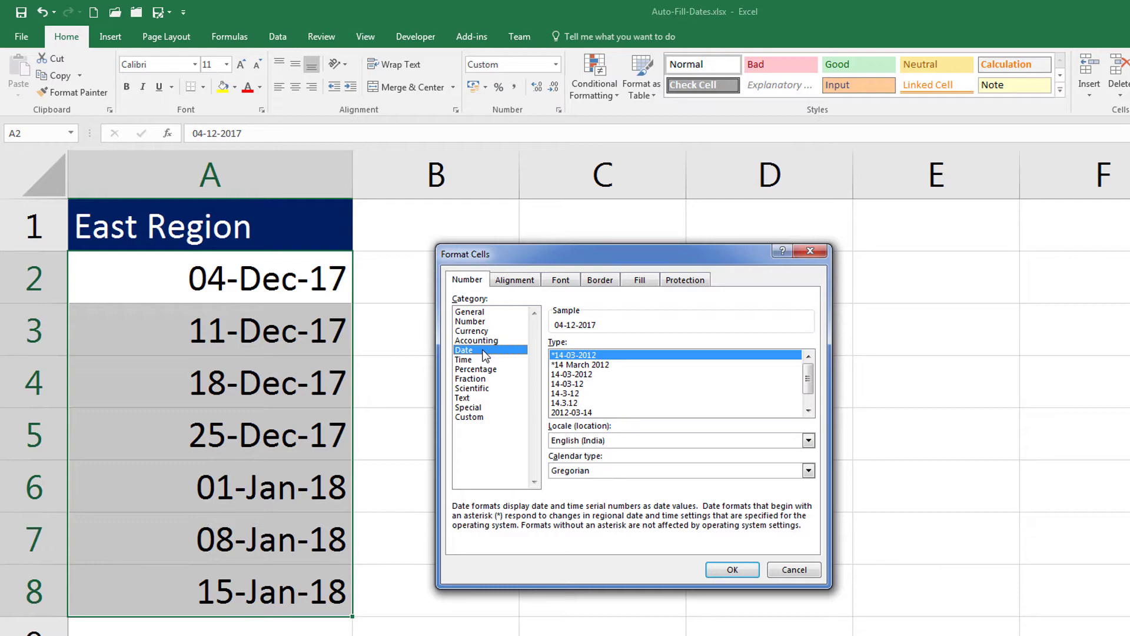
# - Preview the 04 December 2017, 14-03-2012, 14.3.12 and 2012-03-14 date styles, settling on 14-03-12
pyautogui.click(556, 364)
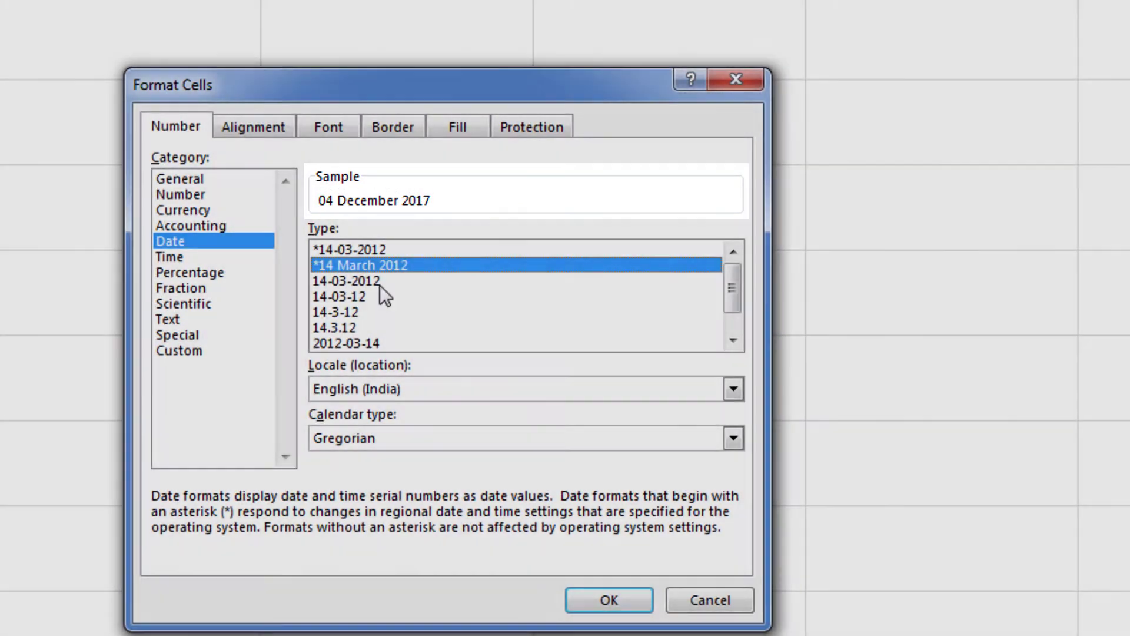
pyautogui.click(380, 283)
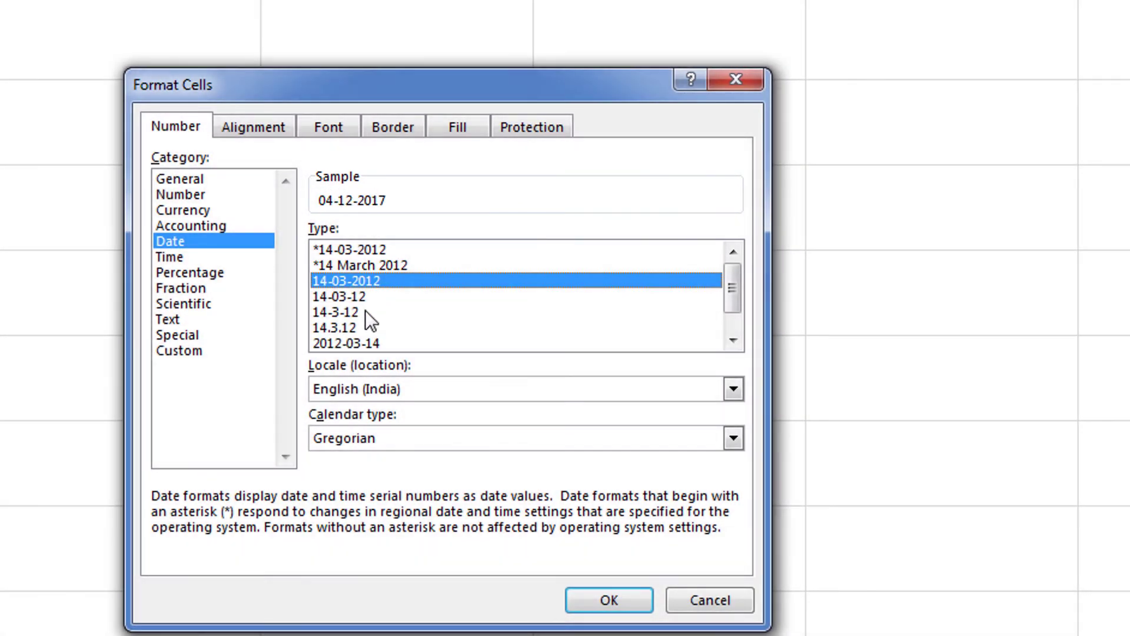
pyautogui.click(368, 300)
pyautogui.click(366, 321)
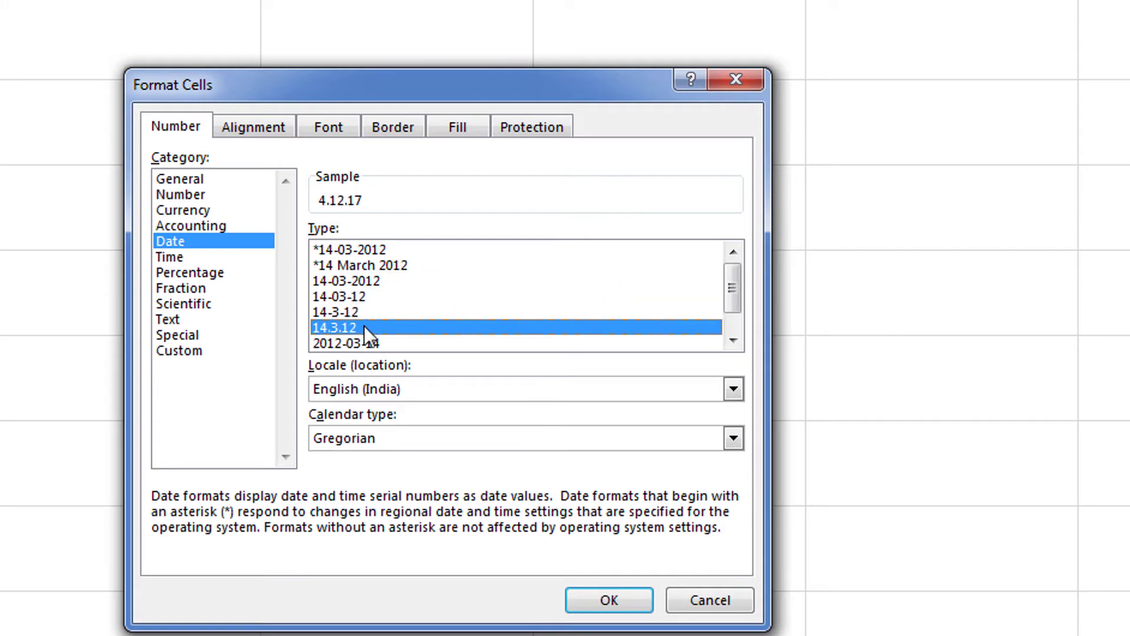
pyautogui.click(359, 338)
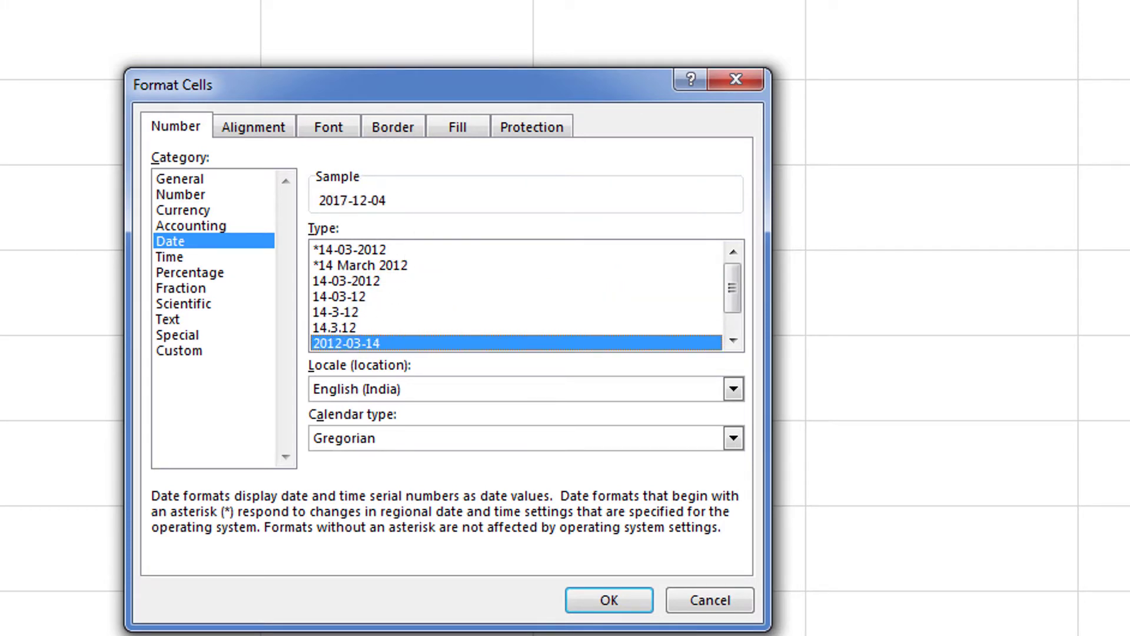
pyautogui.click(731, 340)
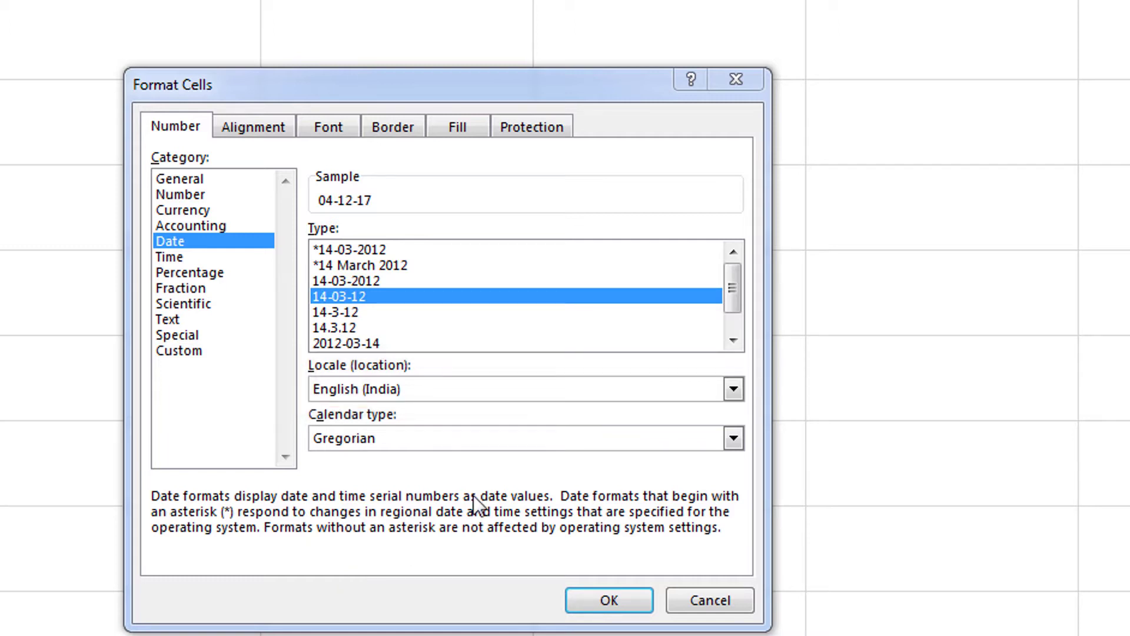
# - Try the English (Canada) and English (Australia) date locales, then settle on English (India)
pyautogui.click(733, 390)
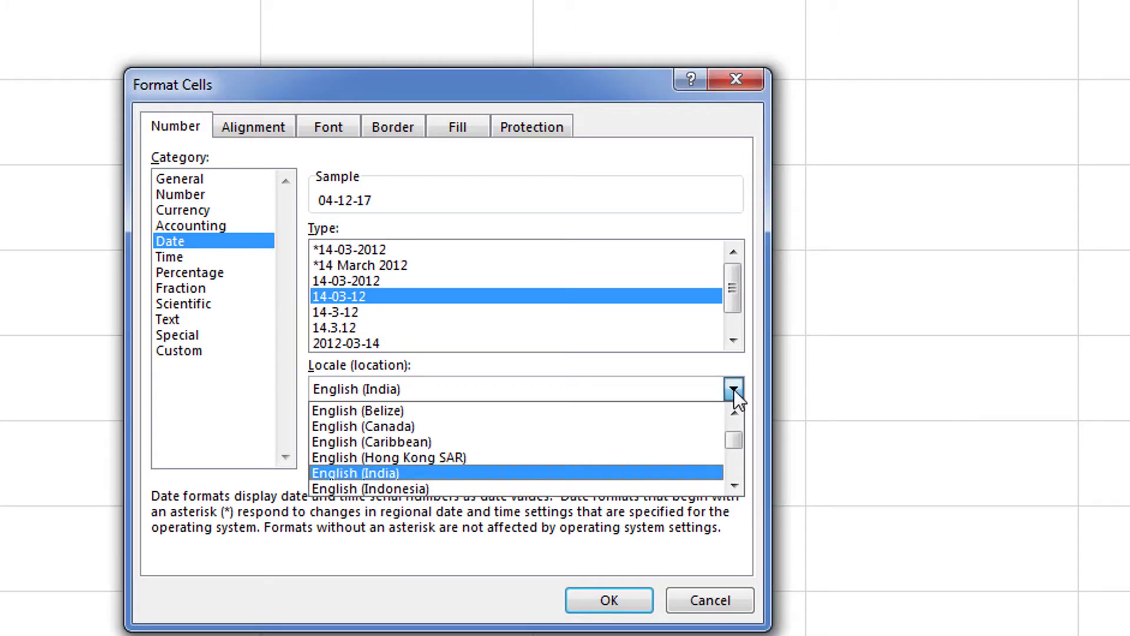
pyautogui.click(546, 429)
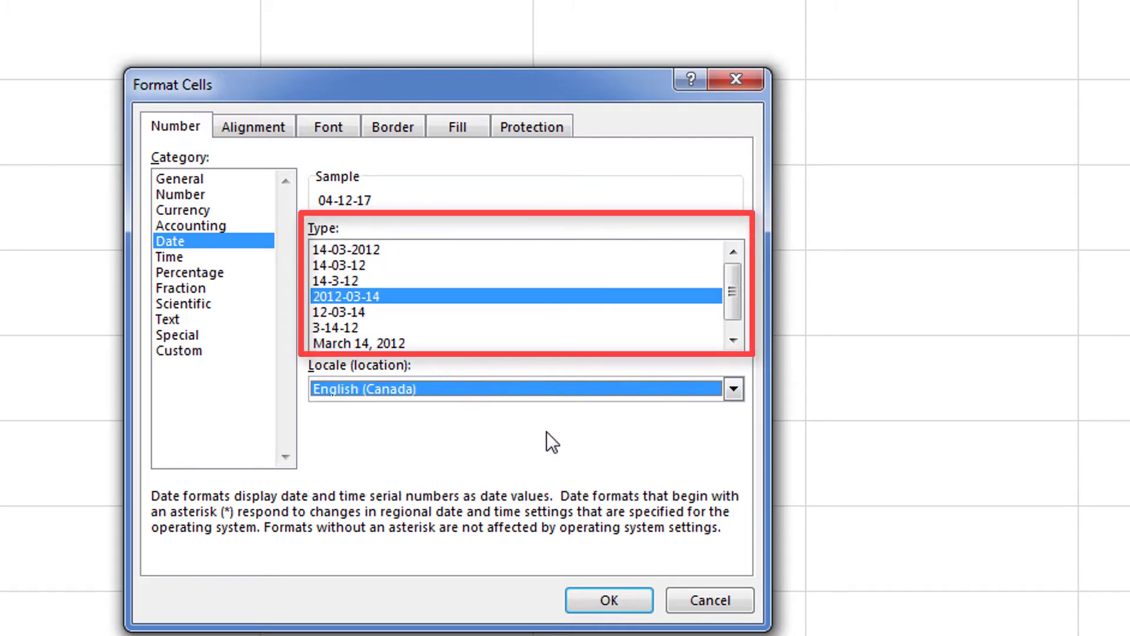
pyautogui.moveTo(727, 308)
pyautogui.mouseDown()
pyautogui.moveTo(732, 331)
pyautogui.moveTo(731, 295)
pyautogui.mouseUp()
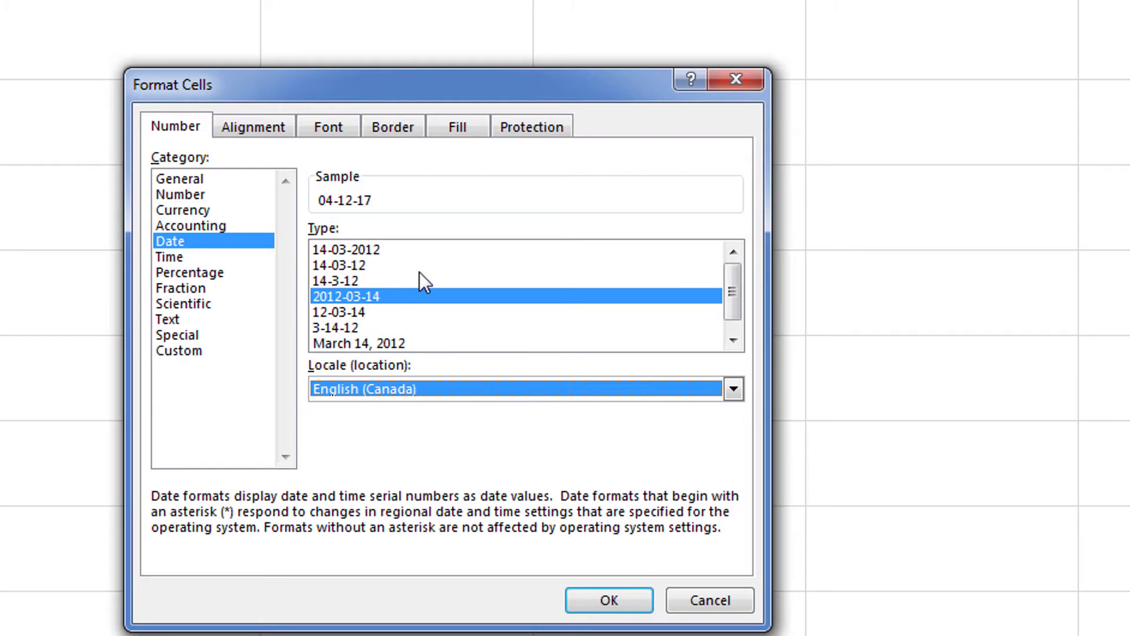
pyautogui.click(360, 386)
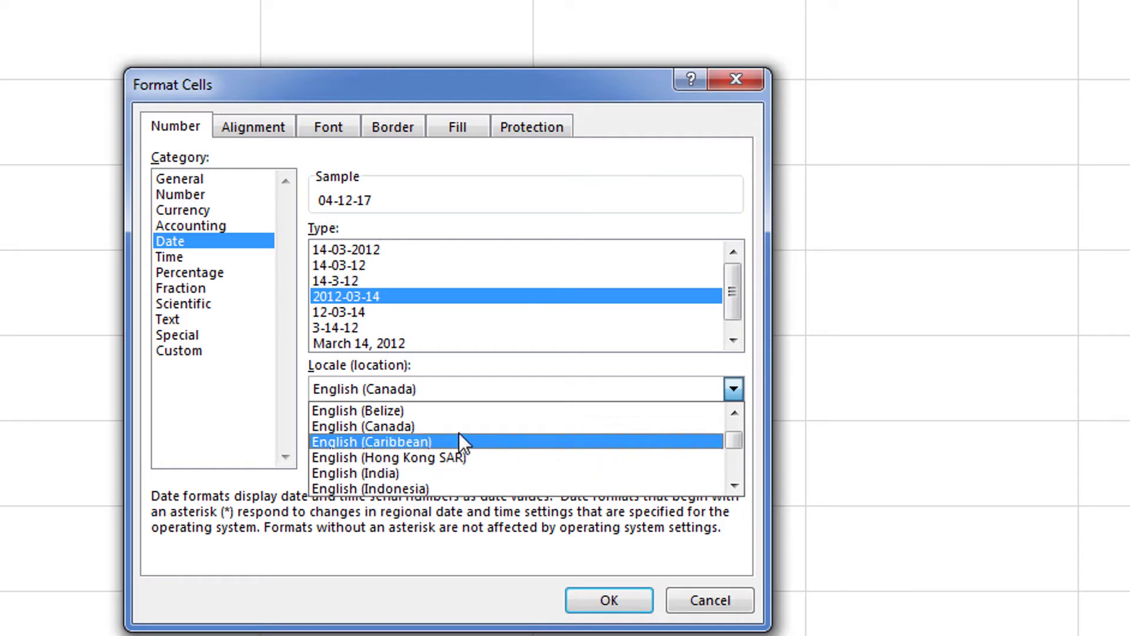
pyautogui.scroll(1, 458, 432)
pyautogui.click(461, 412)
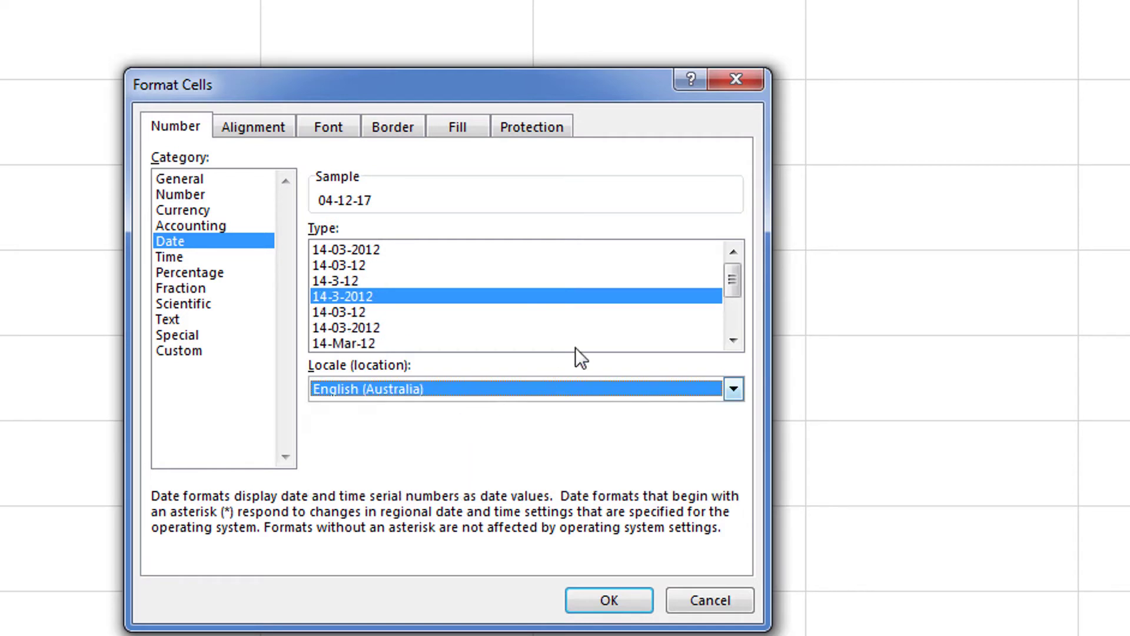
pyautogui.moveTo(732, 290)
pyautogui.mouseDown()
pyautogui.moveTo(735, 340)
pyautogui.moveTo(735, 273)
pyautogui.mouseUp()
pyautogui.click(574, 387)
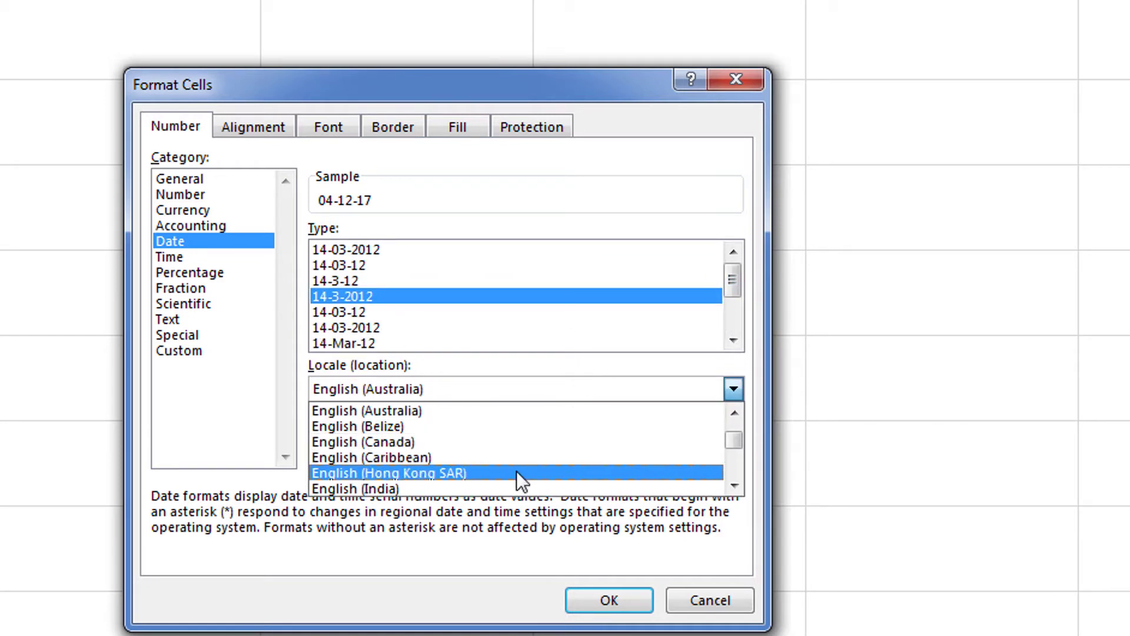
pyautogui.click(514, 488)
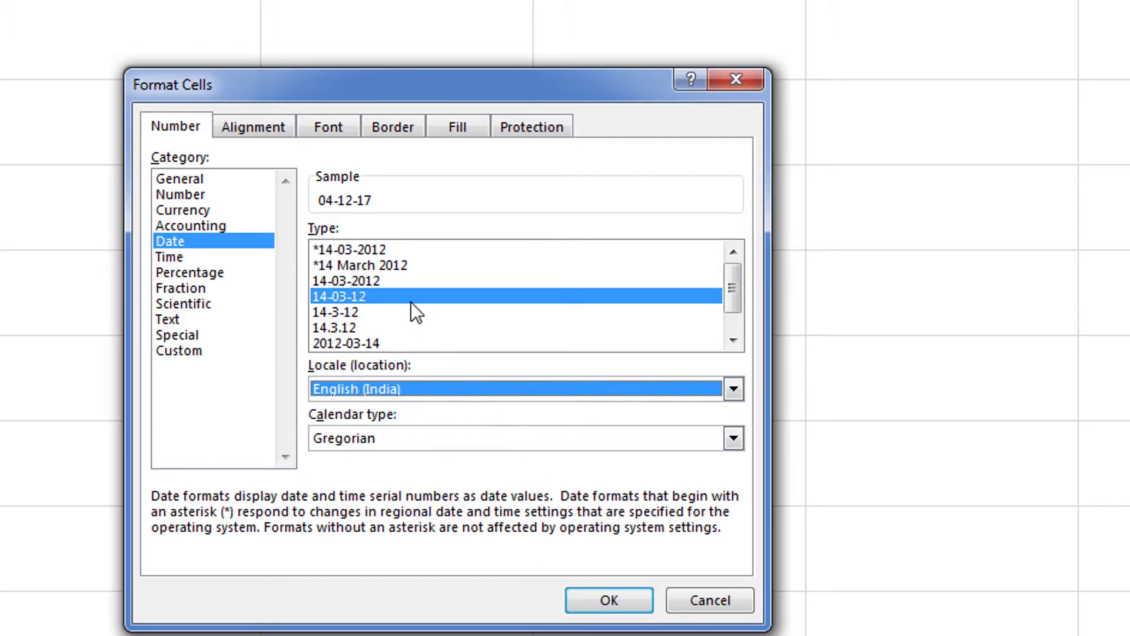
# - Apply the 14 March 2012 style so the dates read 04 December 2017 through 15 January 2018
pyautogui.click(410, 281)
pyautogui.scroll(-1, 412, 302)
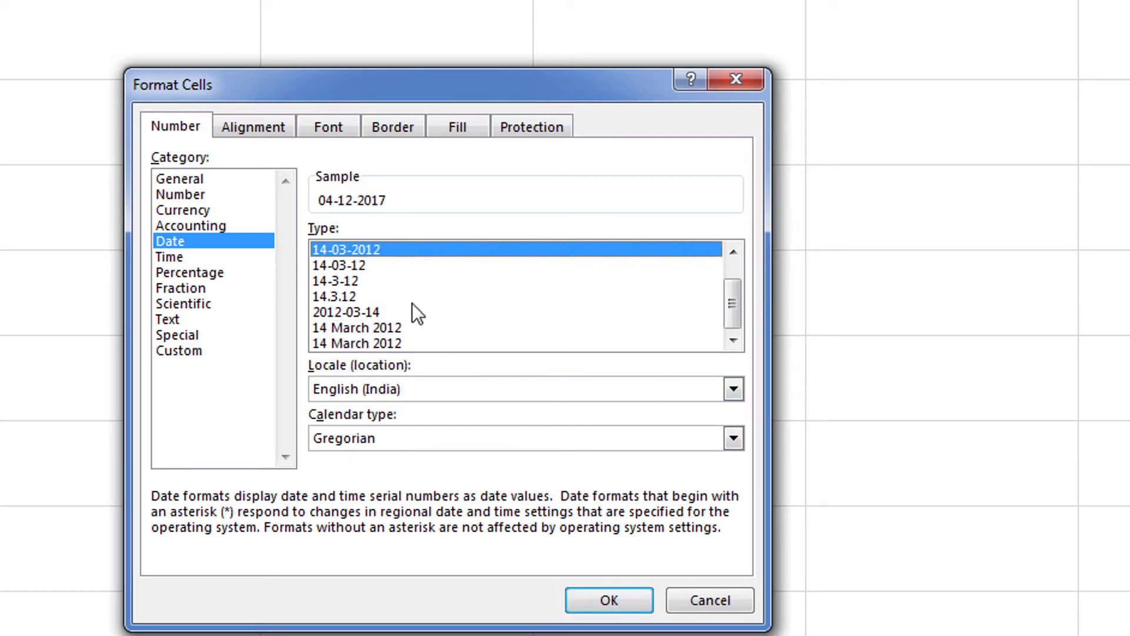
pyautogui.click(393, 327)
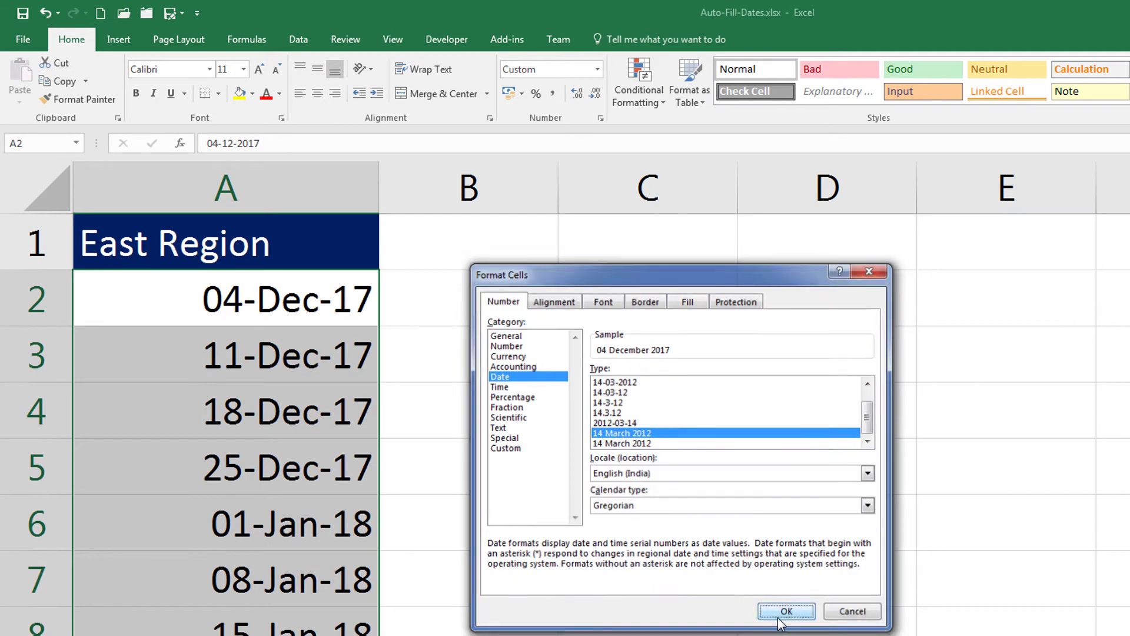
pyautogui.click(779, 615)
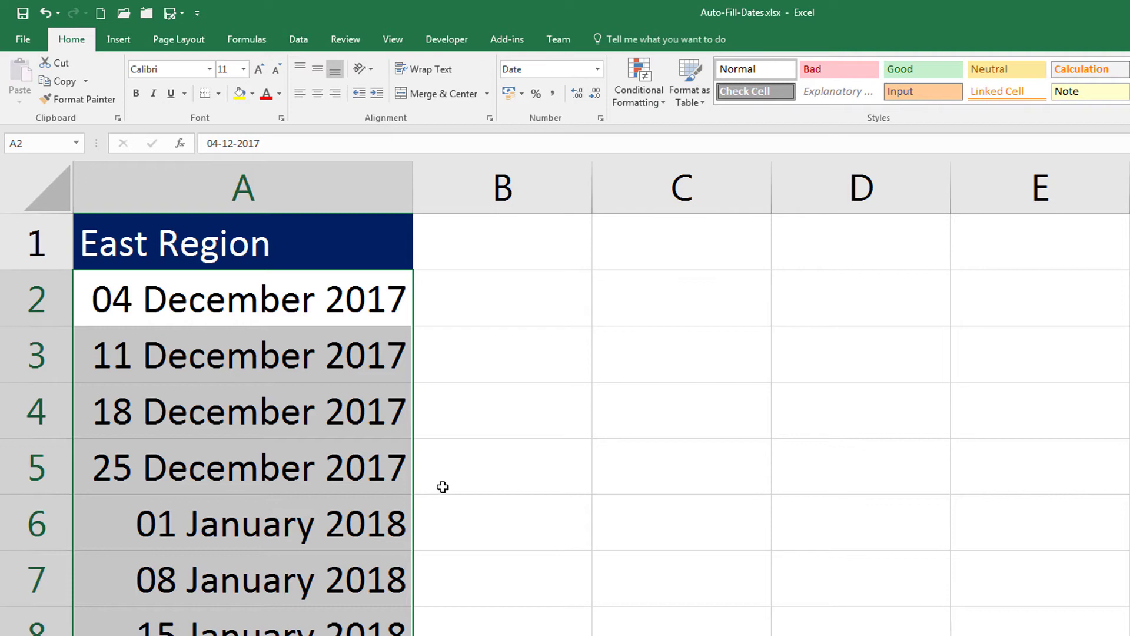
# - Reopen Format Cells on the Custom category, showing the code [$-en-IN,1]dd mmmm yyyy;@
pyautogui.hotkey('ctrl', '1')
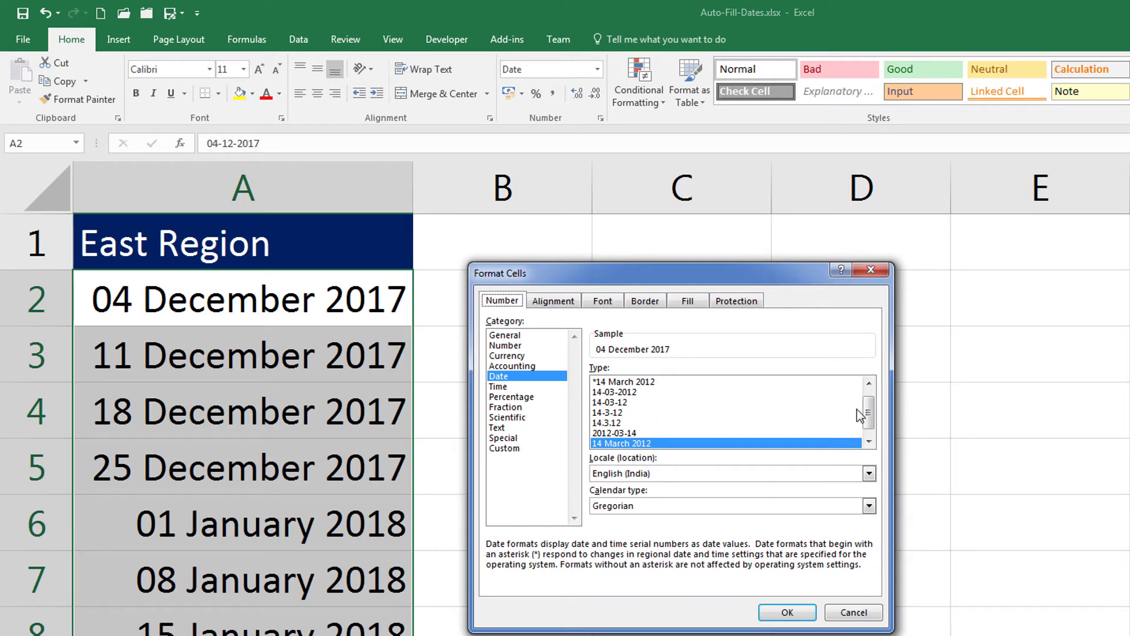
pyautogui.moveTo(867, 412)
pyautogui.mouseDown()
pyautogui.moveTo(871, 399)
pyautogui.moveTo(868, 419)
pyautogui.mouseUp()
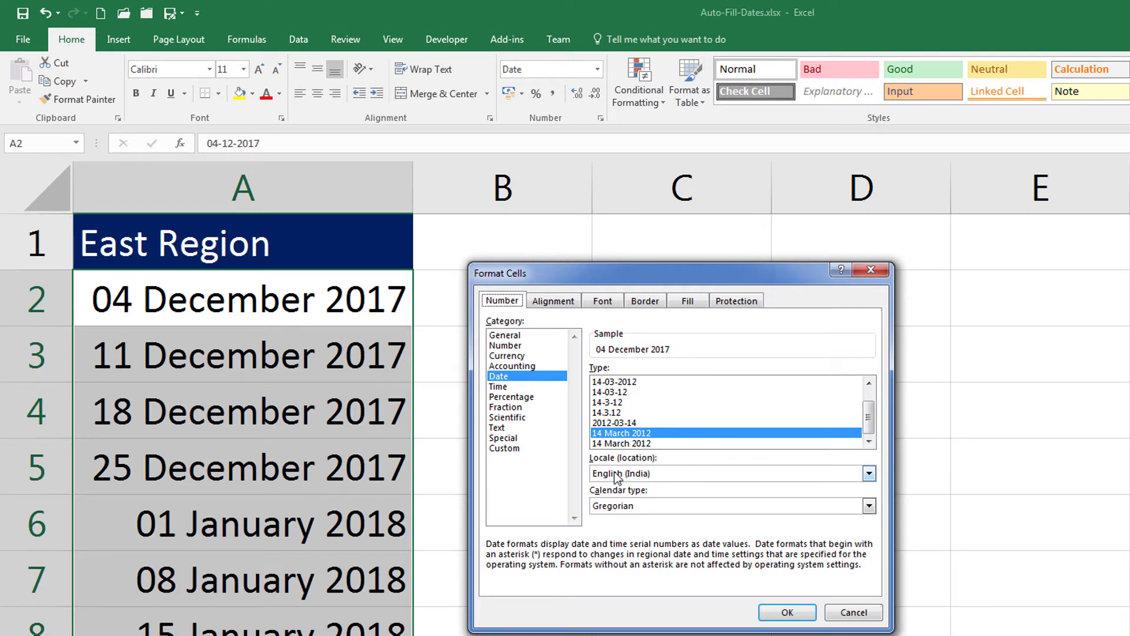
pyautogui.click(520, 450)
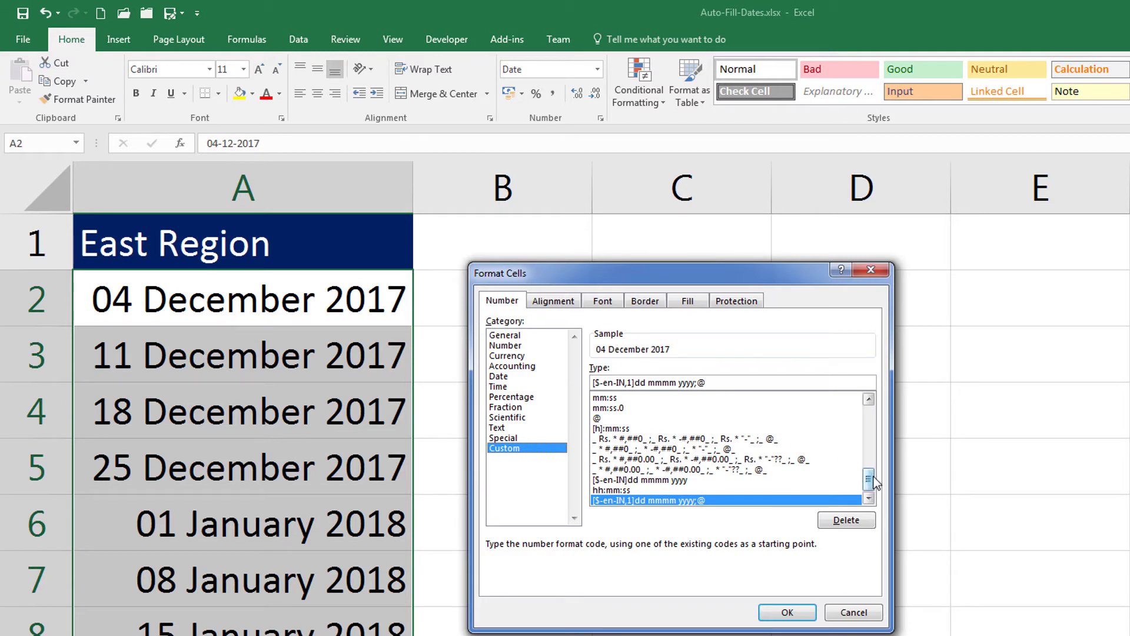
pyautogui.moveTo(874, 481); pyautogui.dragTo(870, 419)
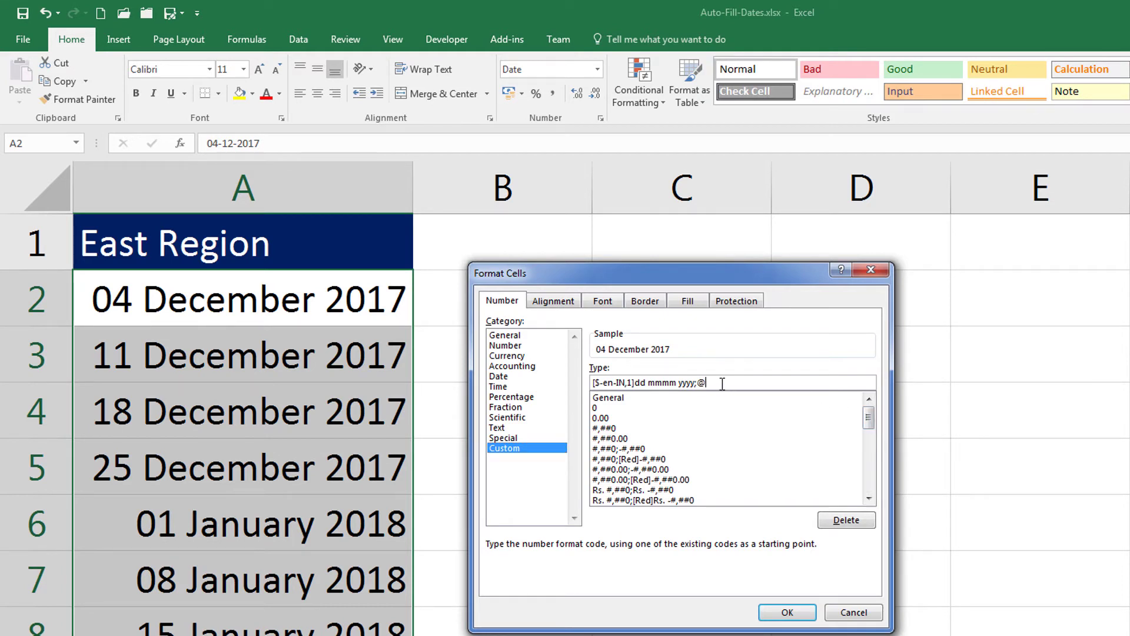
# - Pick the dd-mmm-yy custom format code as the starting point
pyautogui.hotkey('shift', 'Left')
pyautogui.click(868, 498)
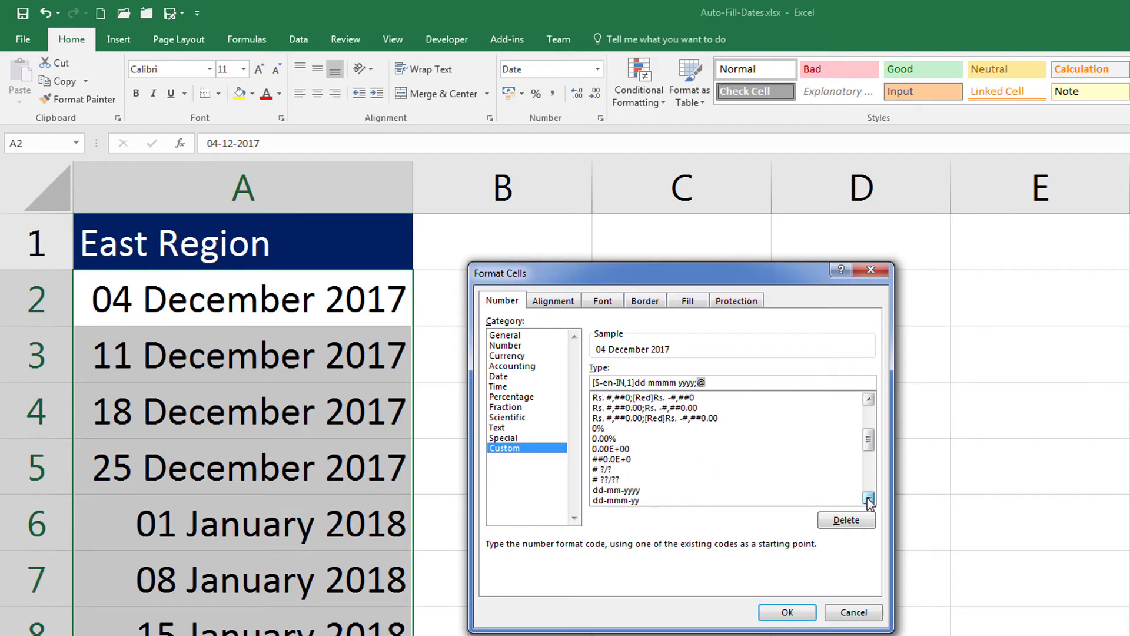
pyautogui.click(869, 498)
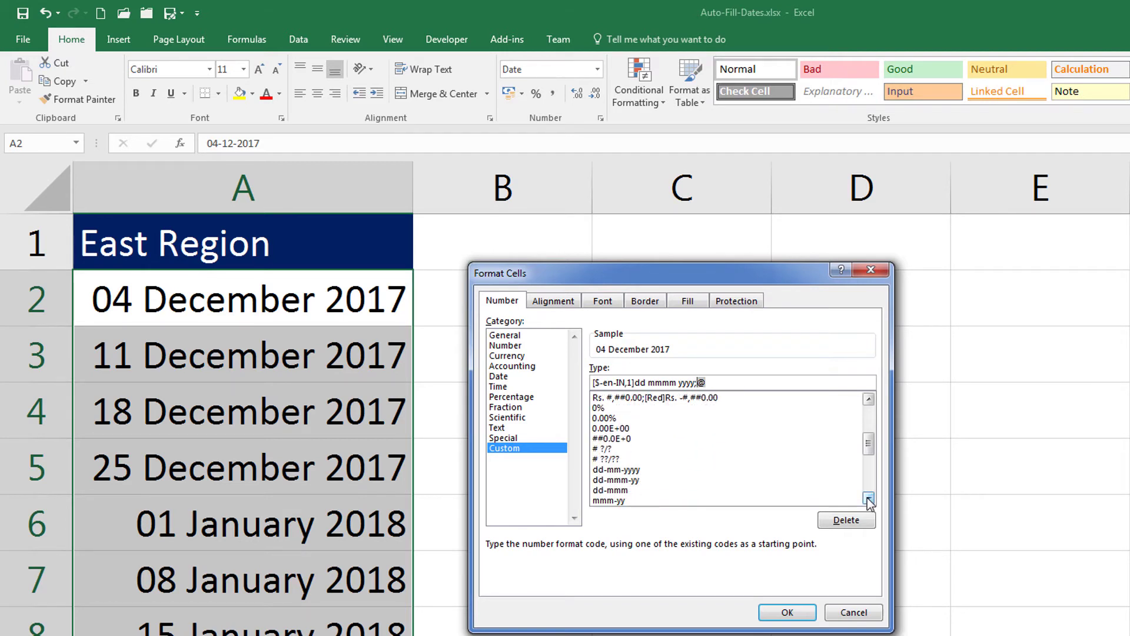
pyautogui.click(628, 480)
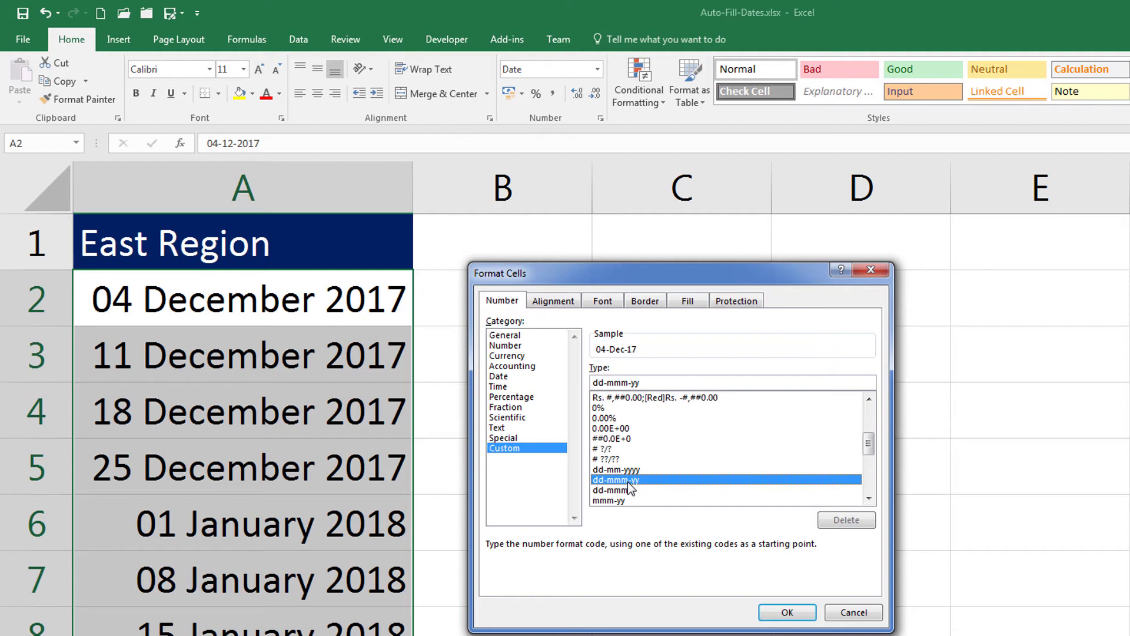
# - Edit the Type code to dddd-mmmm-yyyy so dates read like Monday-December-2017
pyautogui.click(601, 381)
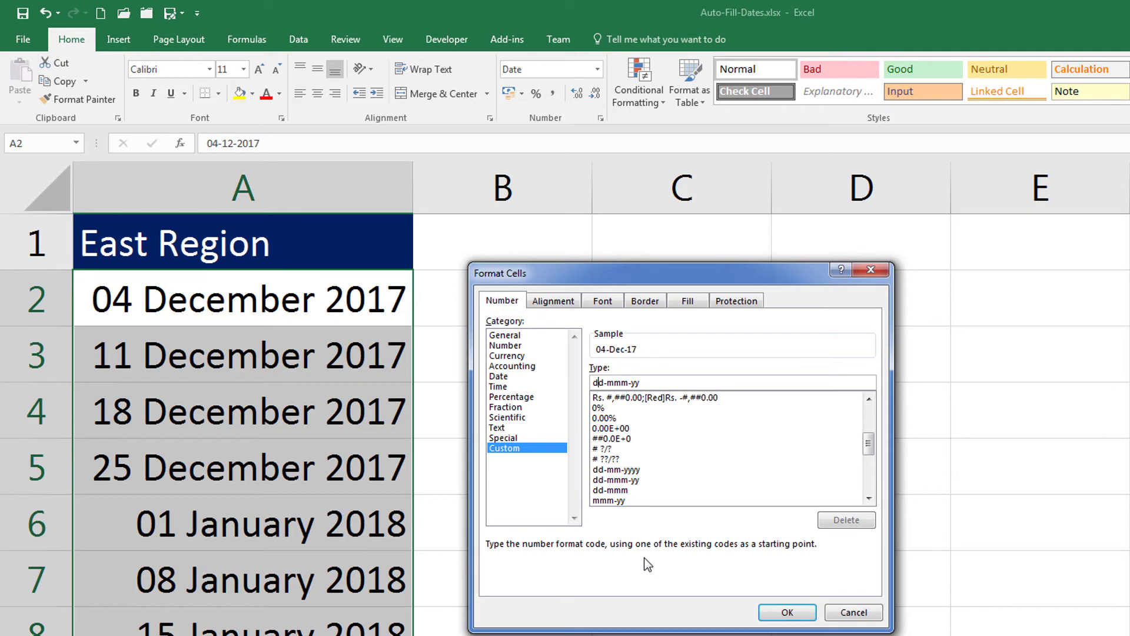
pyautogui.write('d')
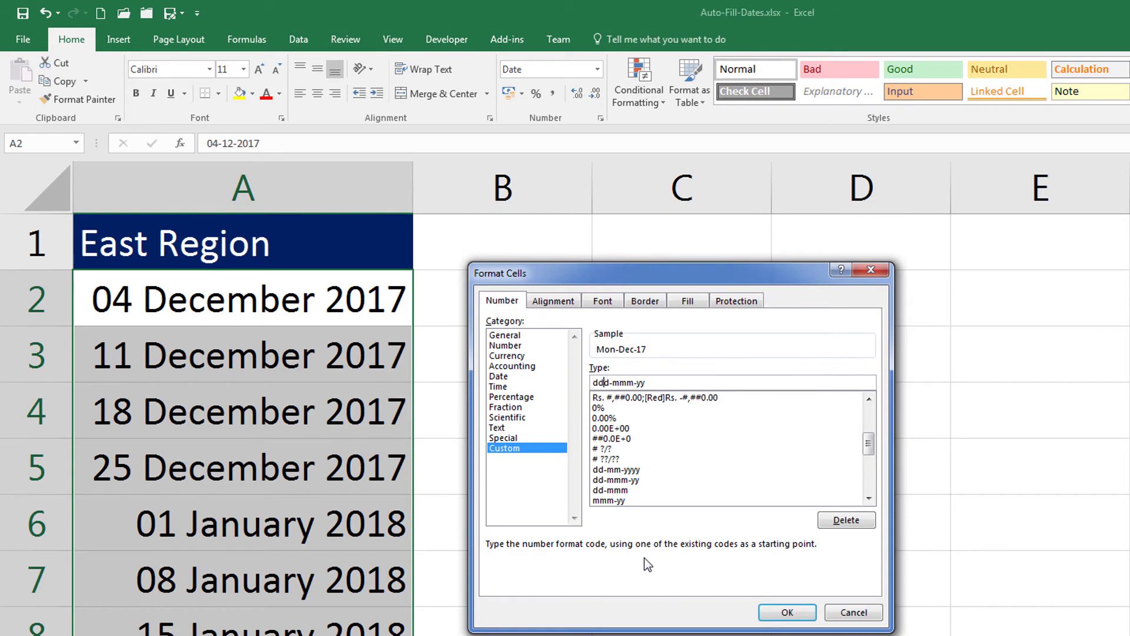
pyautogui.write('d')
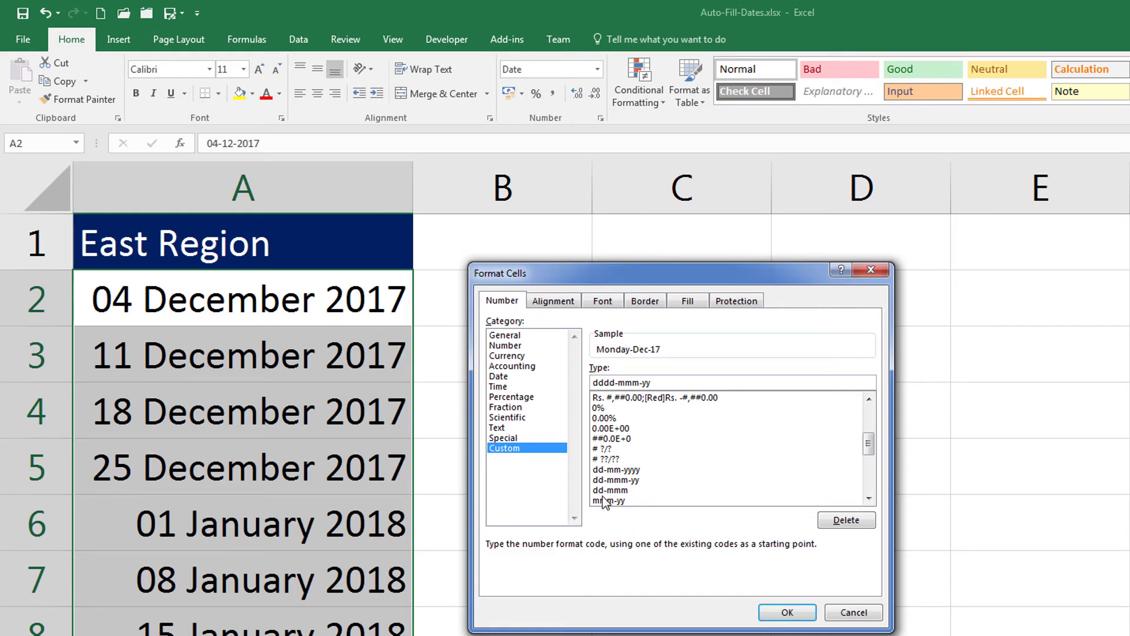
pyautogui.write('m')
pyautogui.write('y')
pyautogui.write('yy')
pyautogui.click(786, 612)
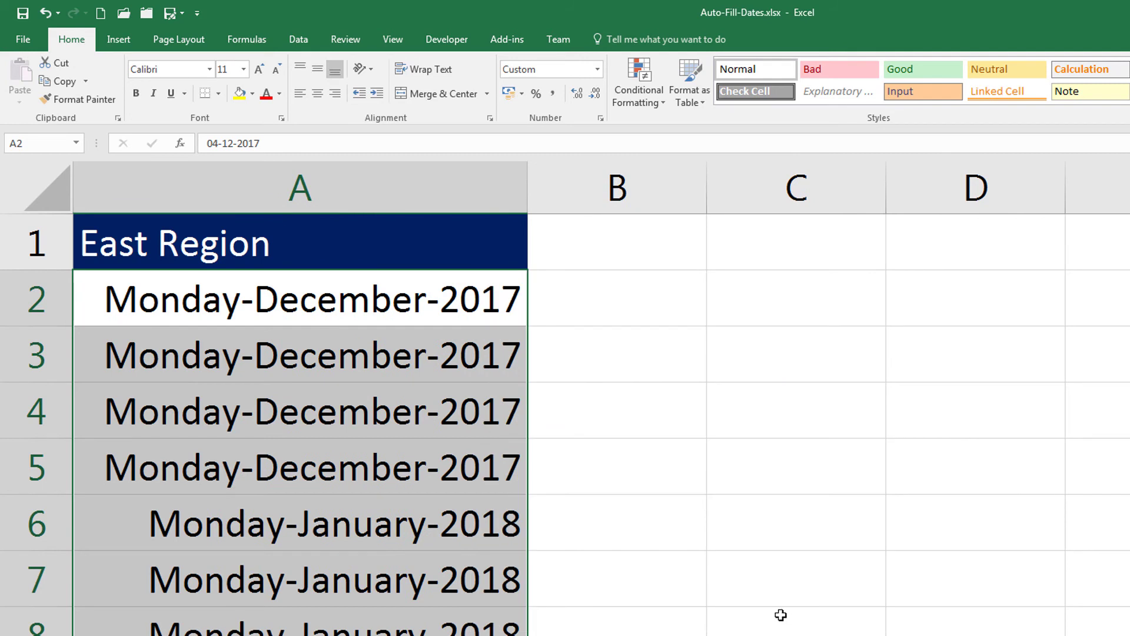